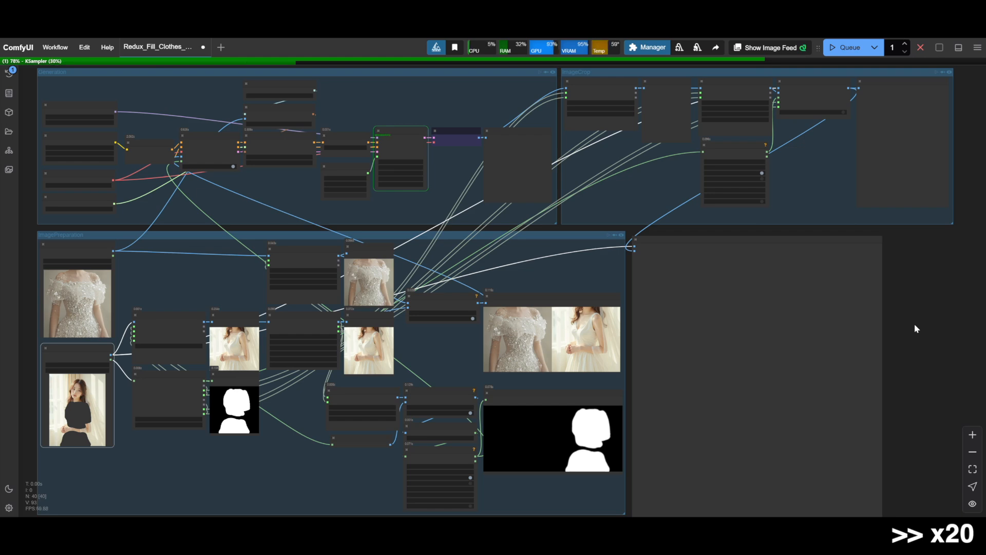
Compare the original and generated wedding dress images up close, along with the concatenated reference preview
scroll(822, 272, "up", 15)
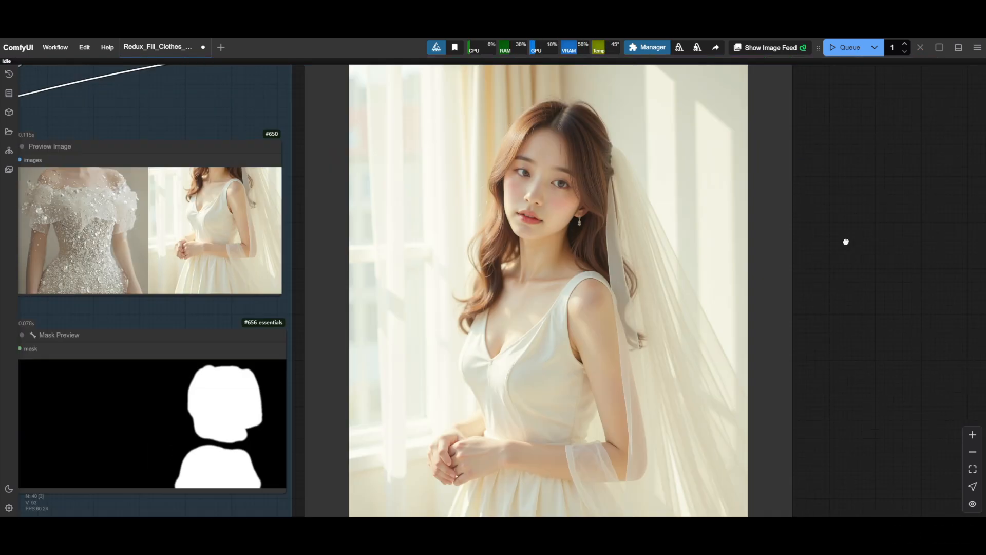
scroll(856, 251, "down", 6)
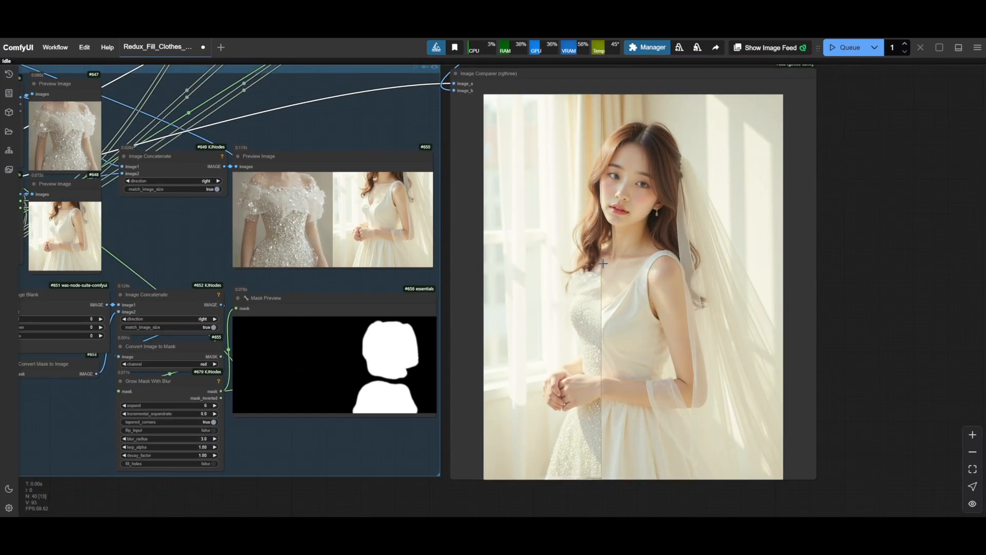
scroll(748, 263, "up", 7)
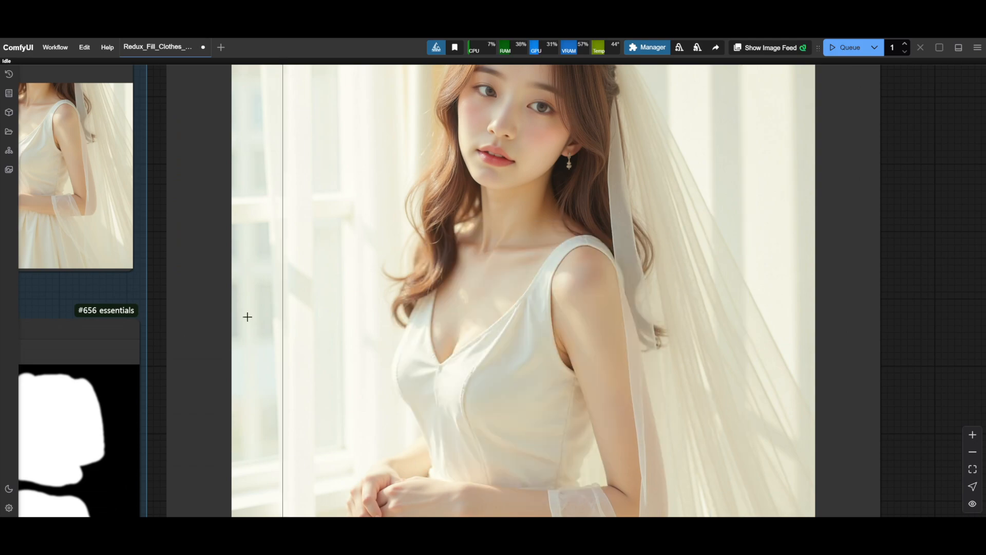
scroll(577, 411, "up", 5)
scroll(795, 445, "down", 8)
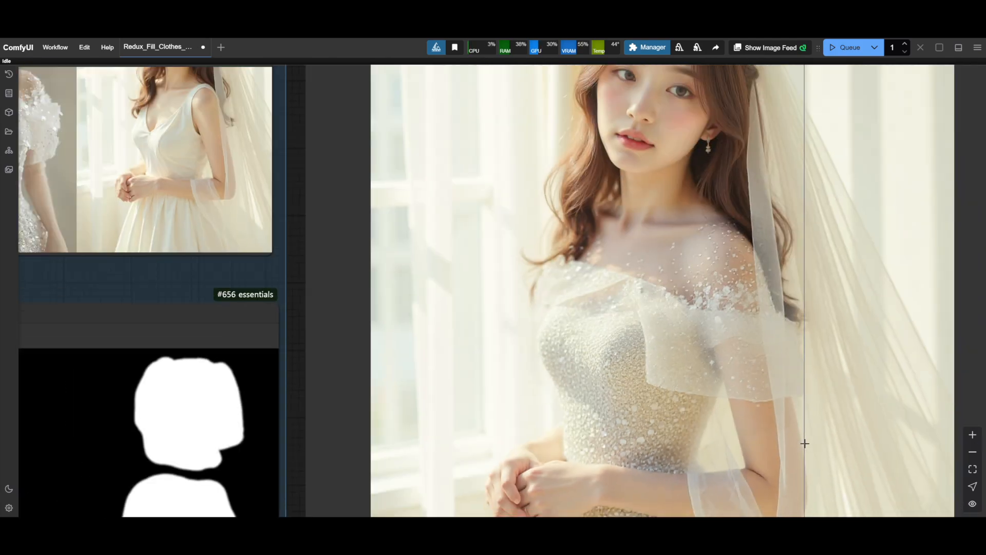
scroll(277, 312, "up", 12)
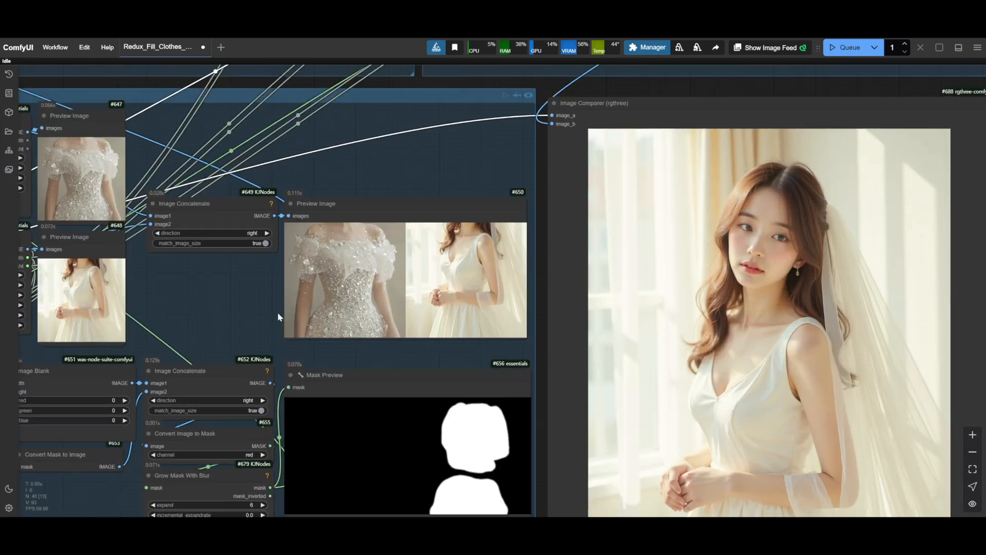
scroll(286, 308, "down", 6)
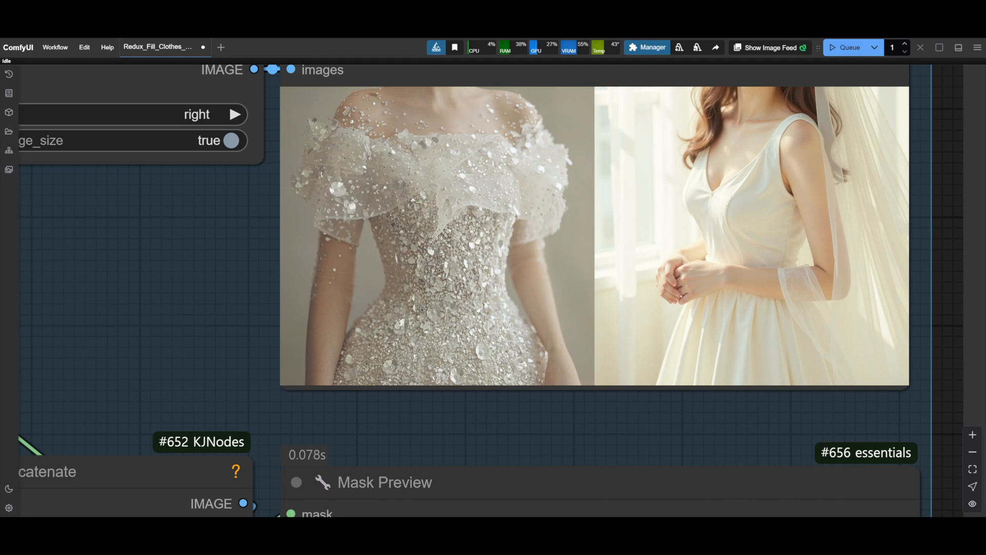
scroll(444, 317, "down", 8)
scroll(803, 407, "up", 12)
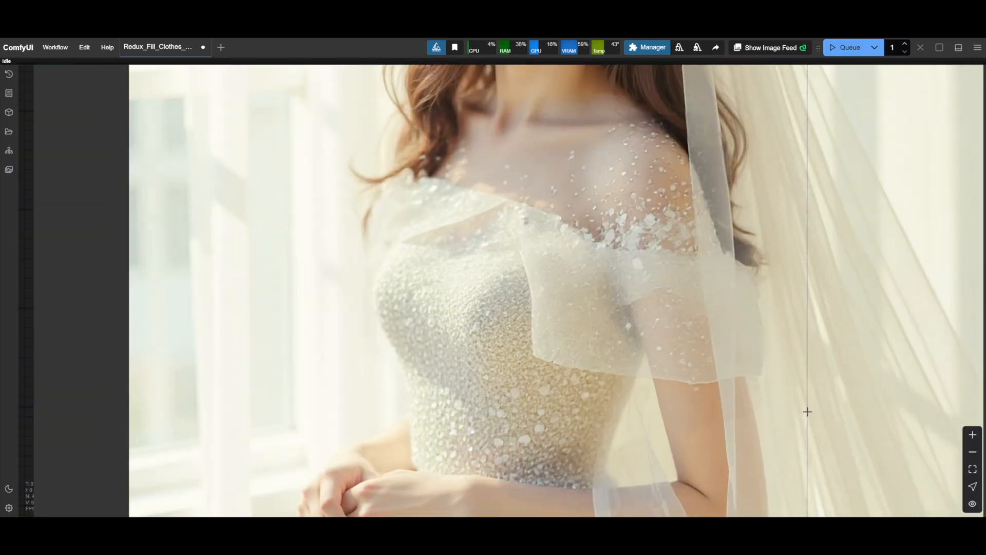
scroll(892, 332, "down", 10)
scroll(140, 347, "up", 5)
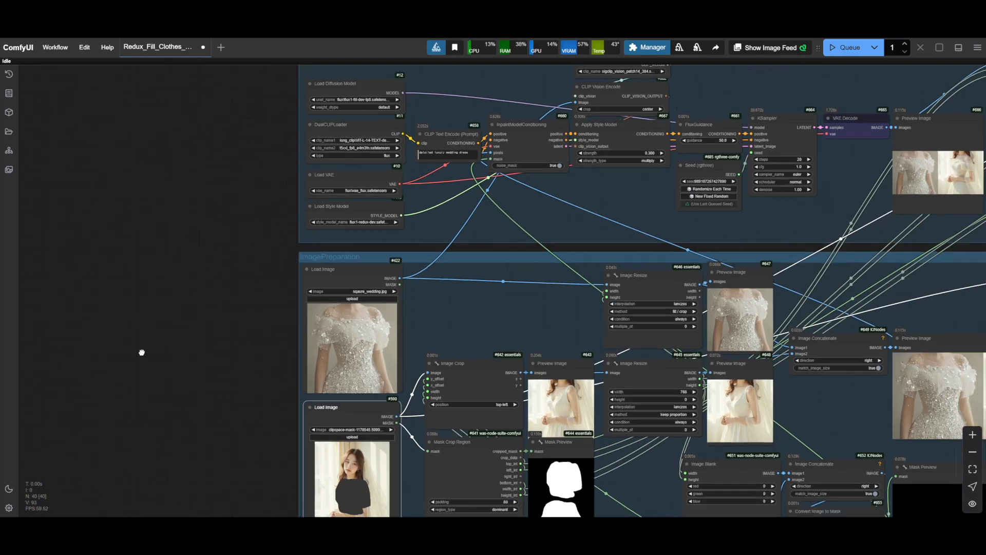
Set the Apply Style Model strength to 1.2 in the Generation group
left_click_drag(97, 288, 2, 429)
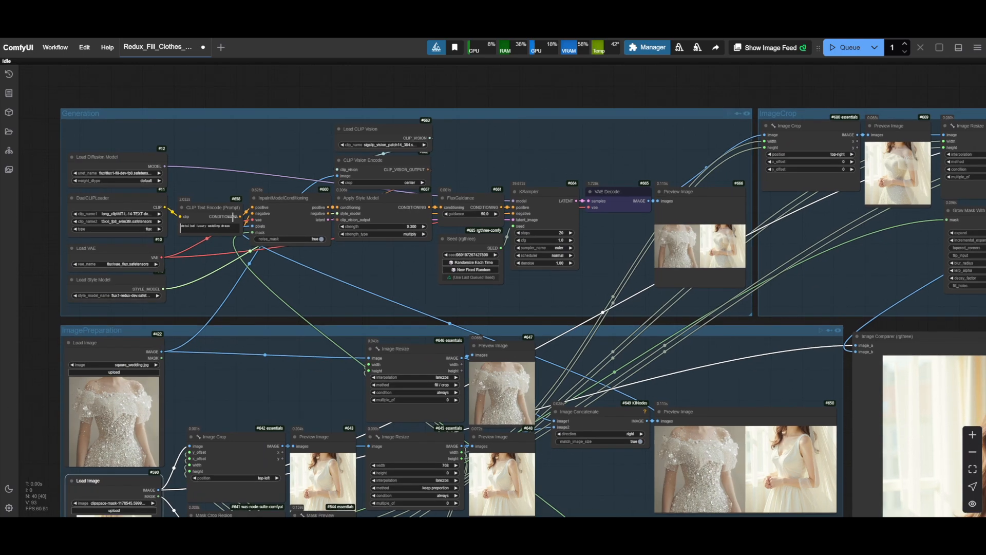
scroll(234, 217, "up", 6)
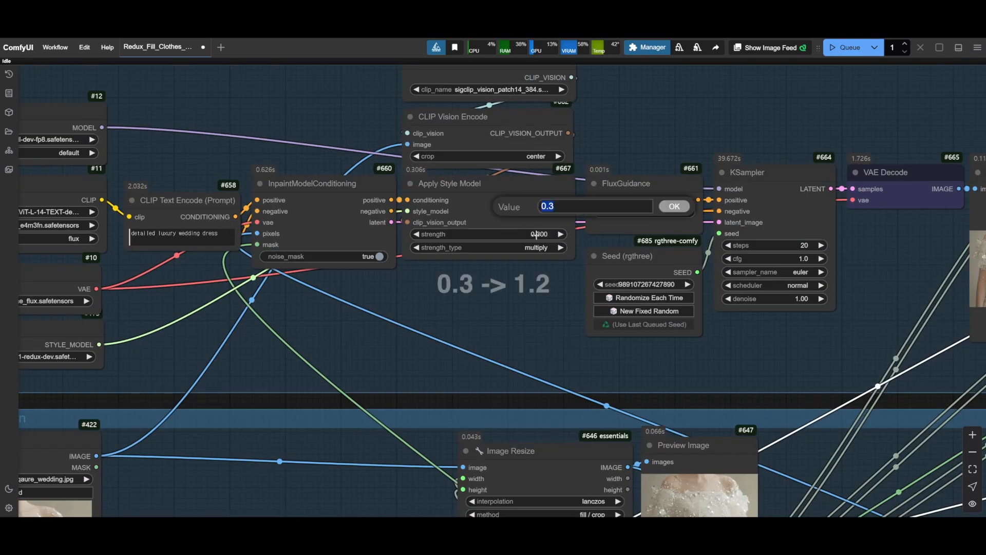
type(".2")
key("Return")
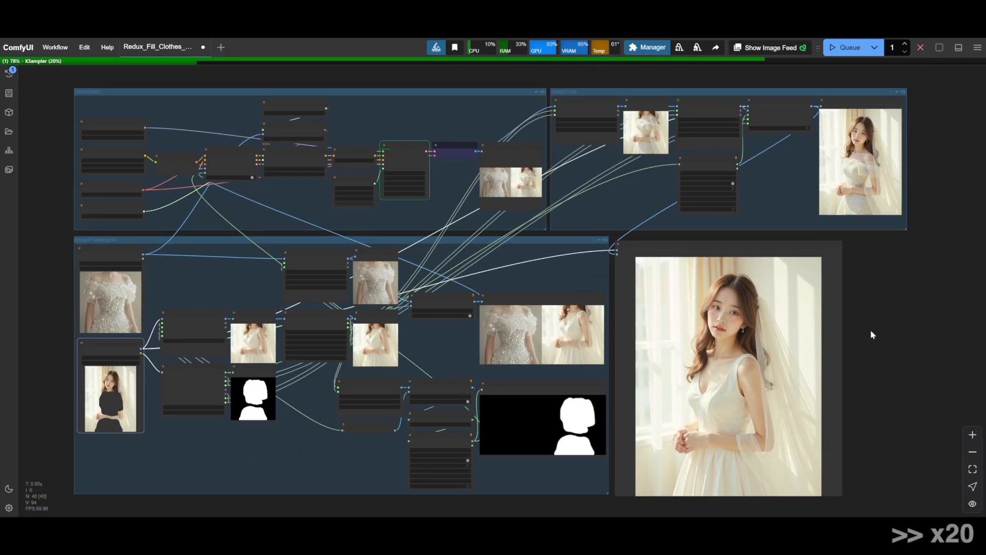
Inspect the regenerated wedding dress against the original in the image comparer, and examine the decoded generation preview
scroll(870, 329, "up", 10)
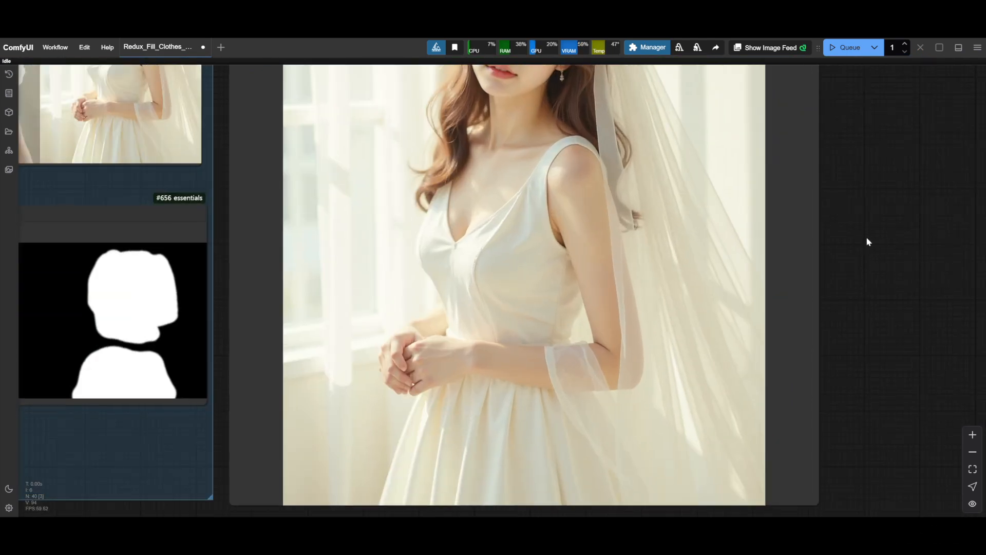
left_click_drag(867, 239, 919, 266)
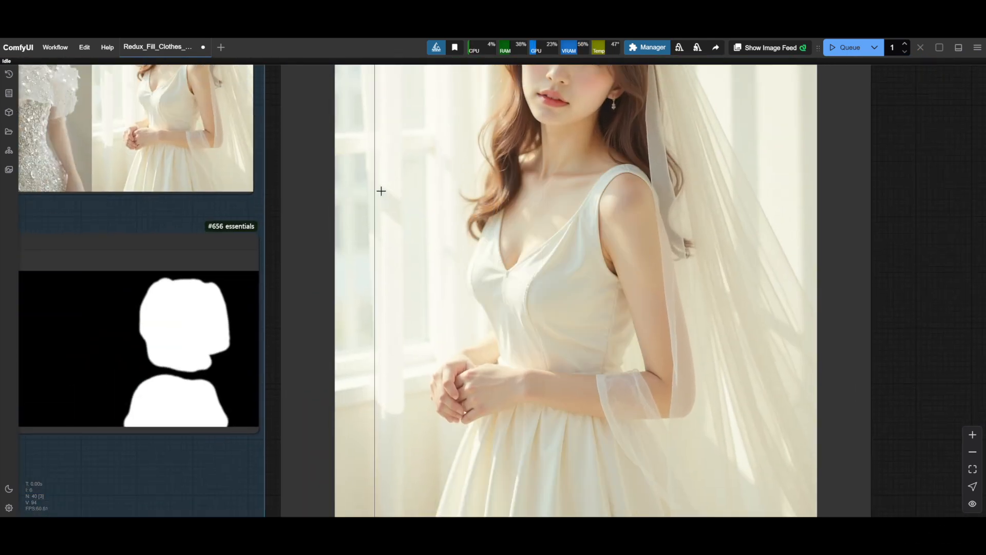
scroll(730, 216, "up", 6)
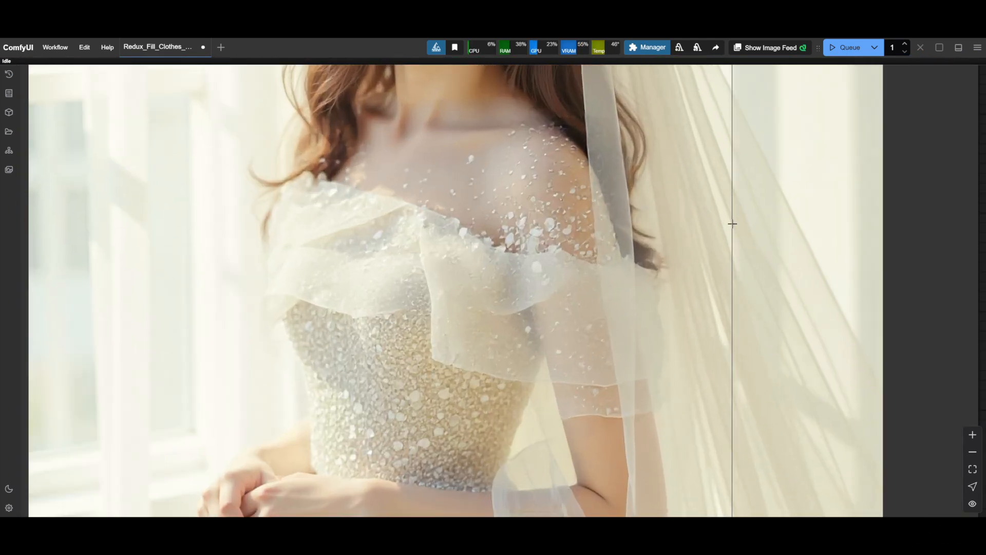
scroll(724, 226, "down", 5)
scroll(680, 392, "up", 5)
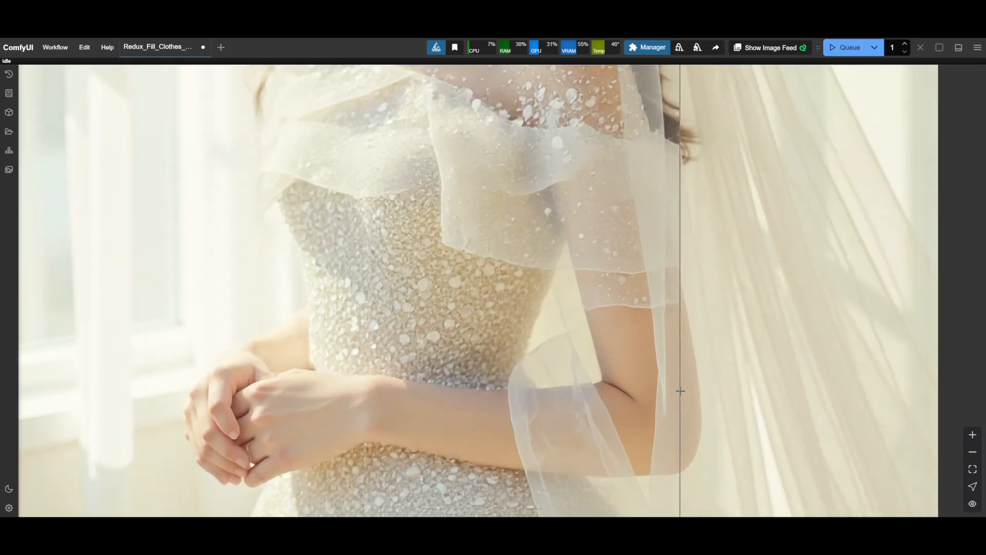
scroll(680, 392, "down", 15)
left_click_drag(809, 256, 921, 400)
scroll(503, 244, "up", 18)
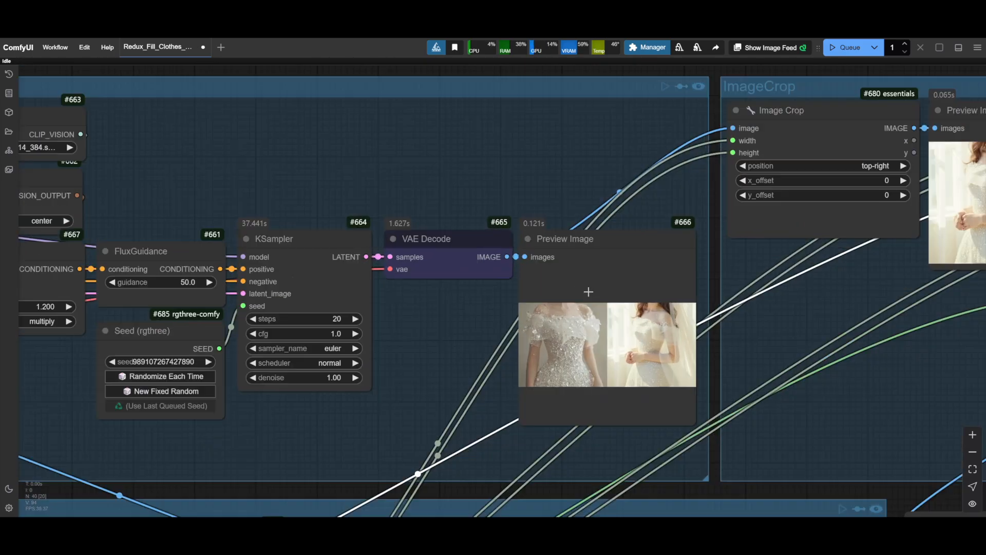
scroll(611, 480, "up", 7)
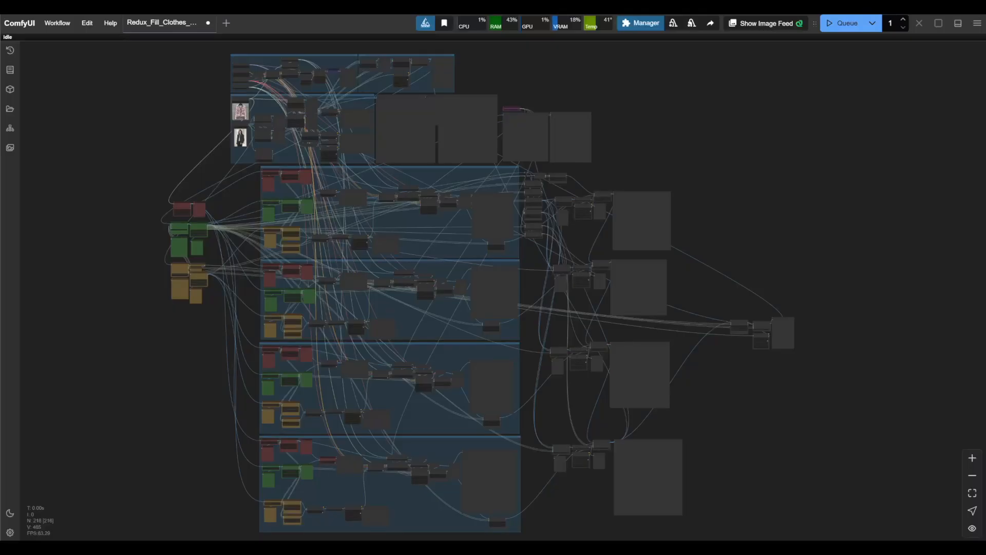
Hide the connection links between the nodes, with the jacket workflow's ImagePreparation group in view
scroll(171, 112, "up", 10)
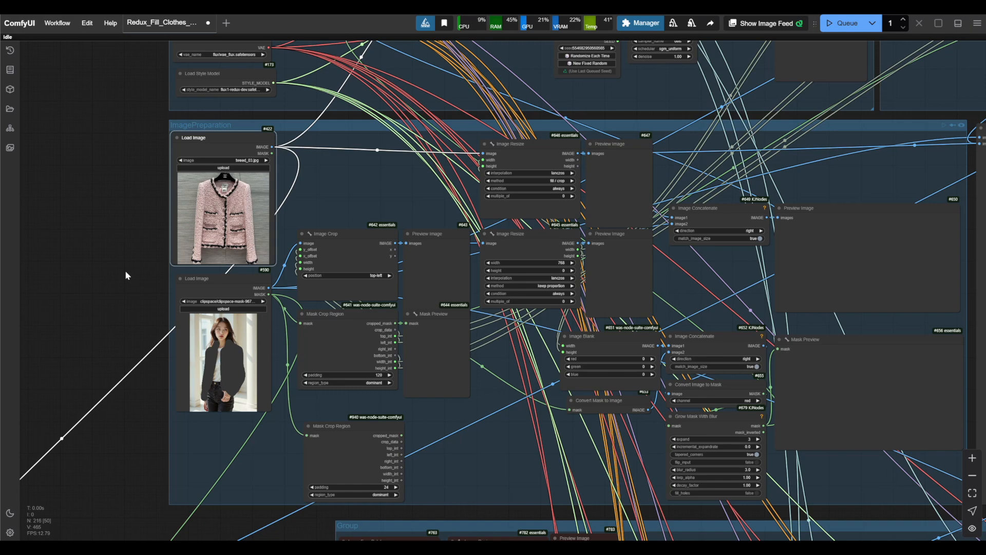
left_click_drag(125, 270, 47, 265)
left_click(971, 528)
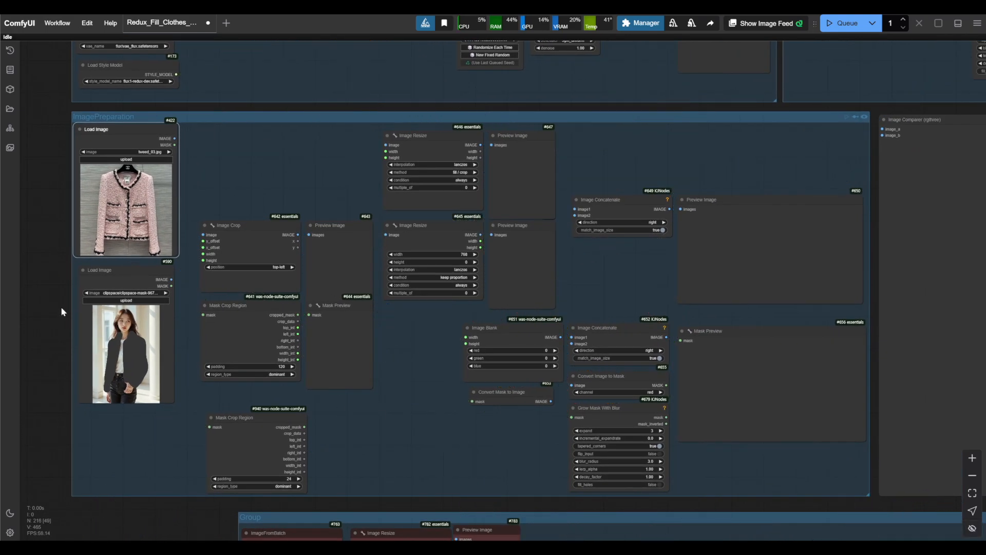
scroll(70, 363, "up", 5)
scroll(70, 362, "down", 5)
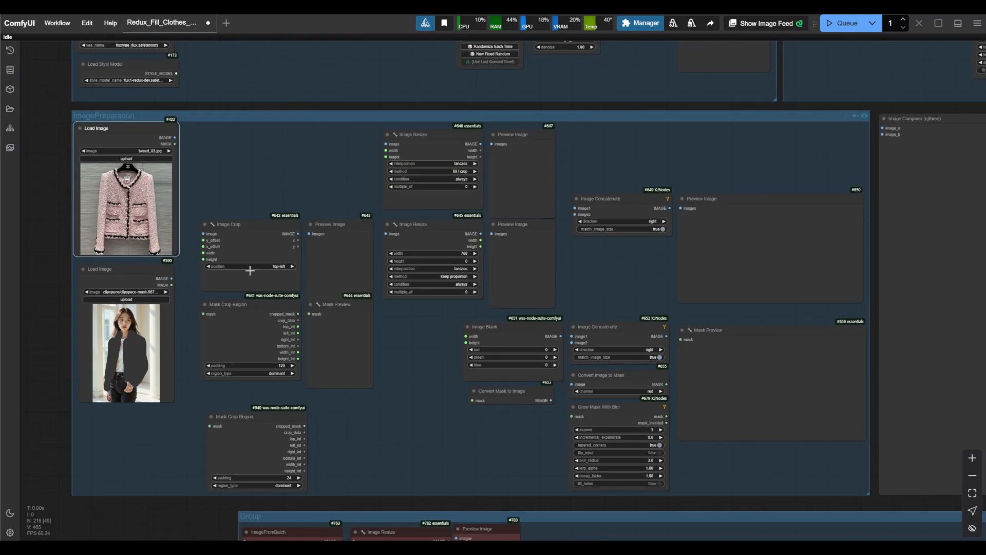
Run the jacket replacement workflow with the tweed_03.jpg reference image
left_click(838, 28)
scroll(827, 137, "down", 7)
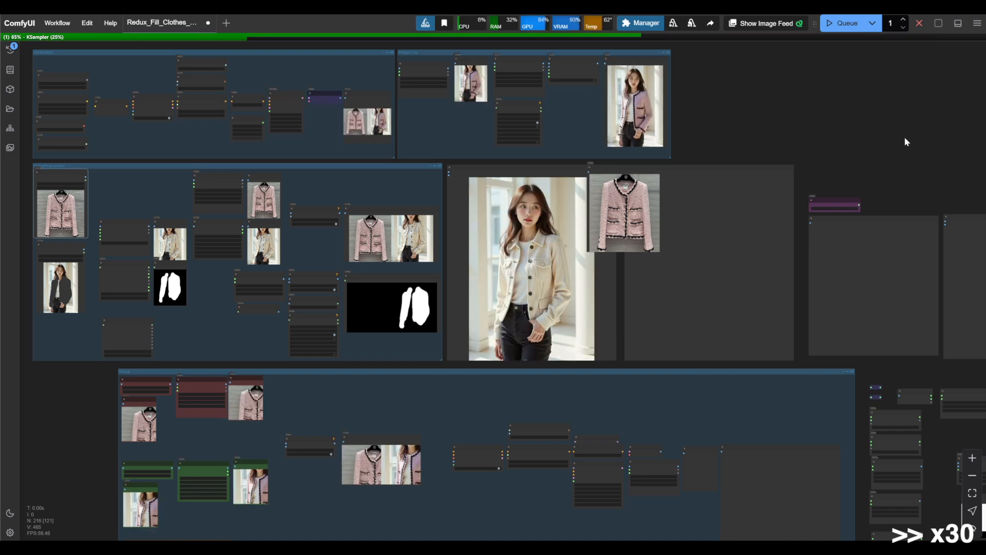
scroll(733, 190, "down", 10)
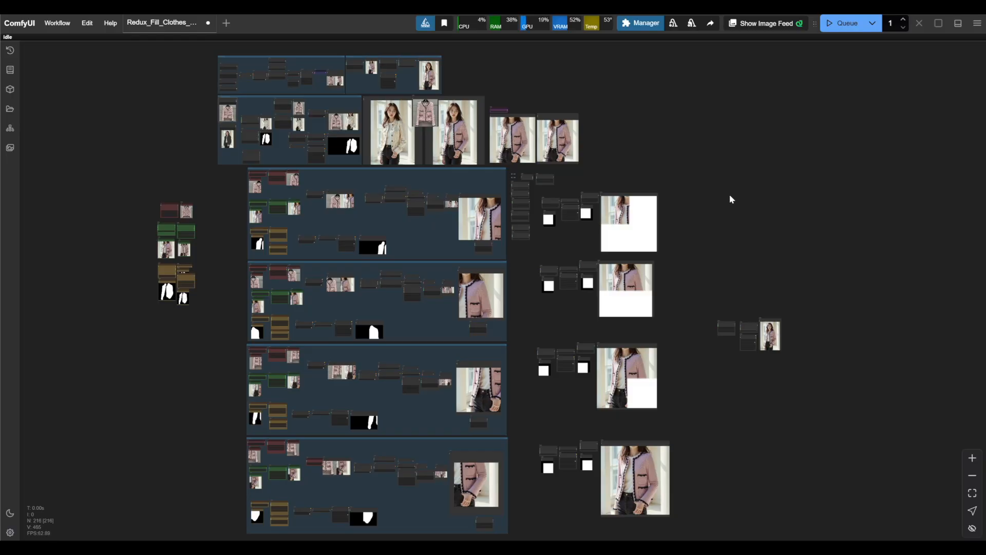
Compare the original beige jacket photo with the generated pink tweed jacket in the first image comparer
scroll(729, 194, "up", 10)
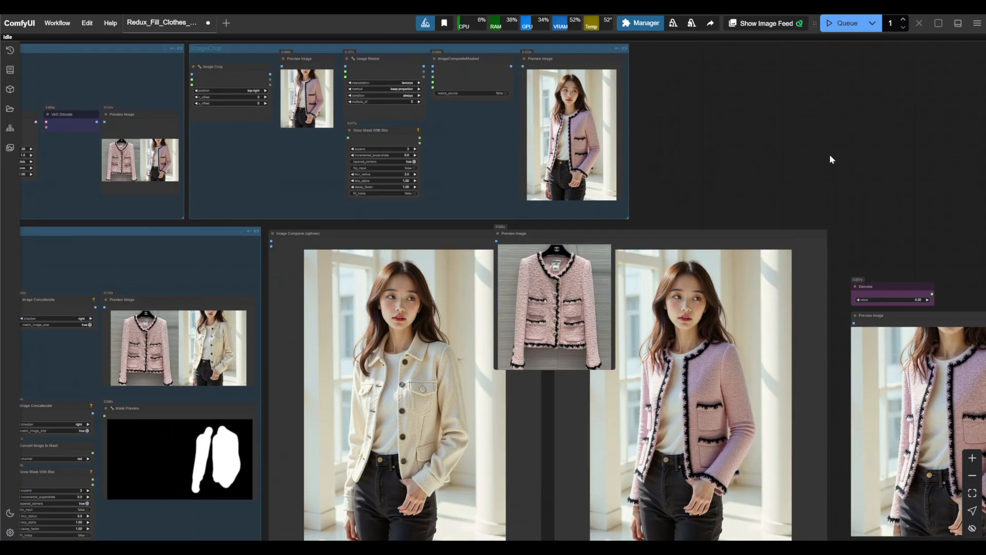
scroll(830, 154, "up", 2)
left_click_drag(873, 152, 802, 40)
scroll(647, 74, "up", 1)
left_click_drag(647, 74, 704, 15)
left_click_drag(605, 53, 859, 54)
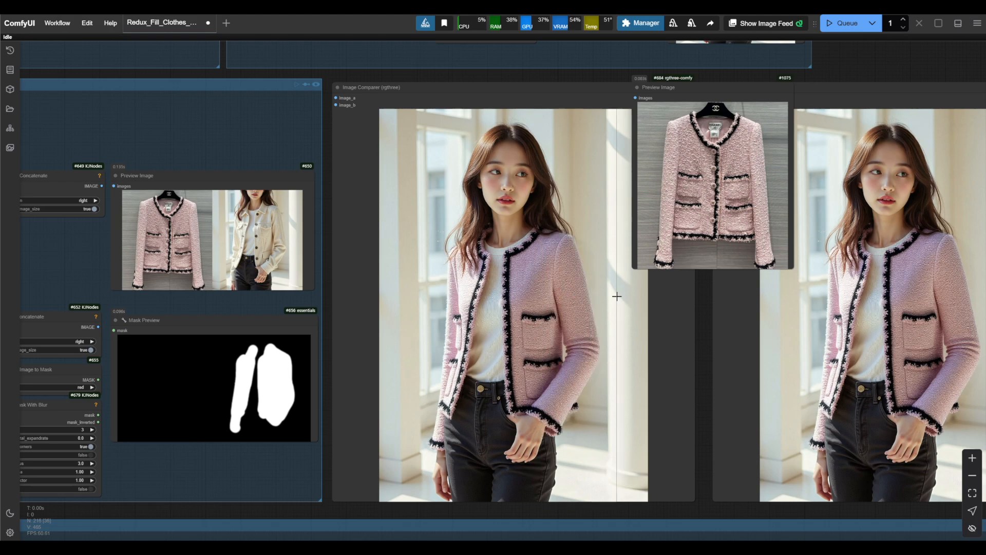
scroll(519, 317, "up", 7)
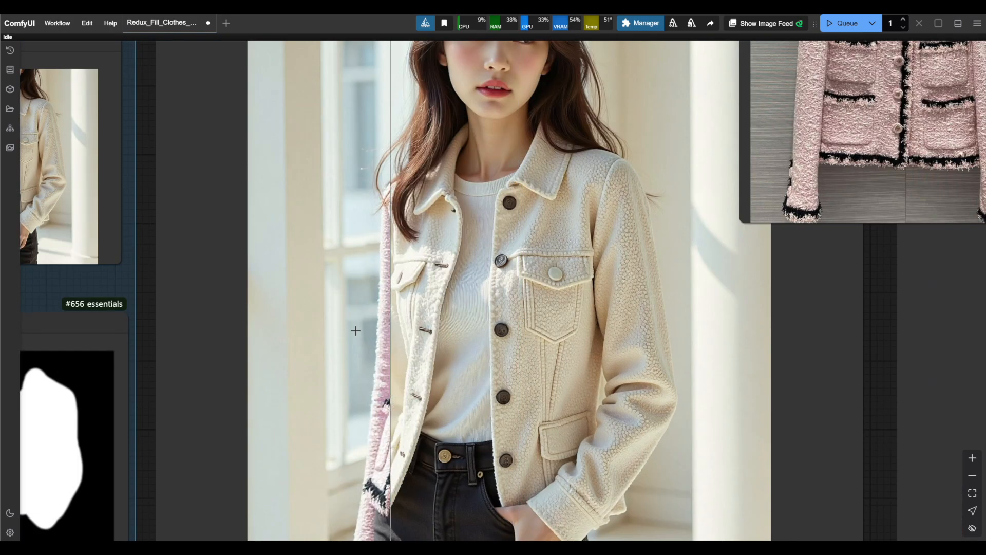
scroll(627, 343, "down", 12)
scroll(781, 132, "up", 10)
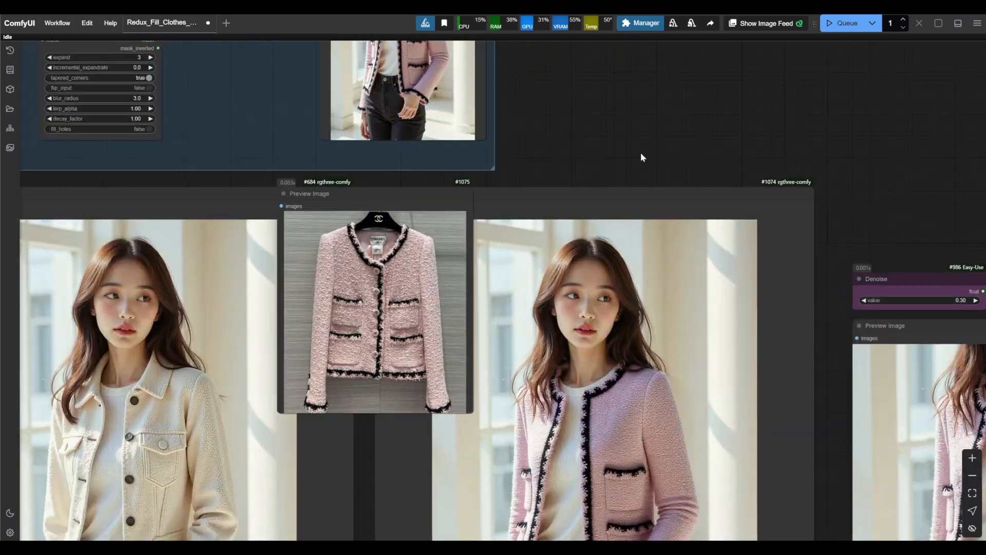
Examine the fabric and pocket details of the pink jacket in the second image comparer
scroll(437, 332, "up", 1)
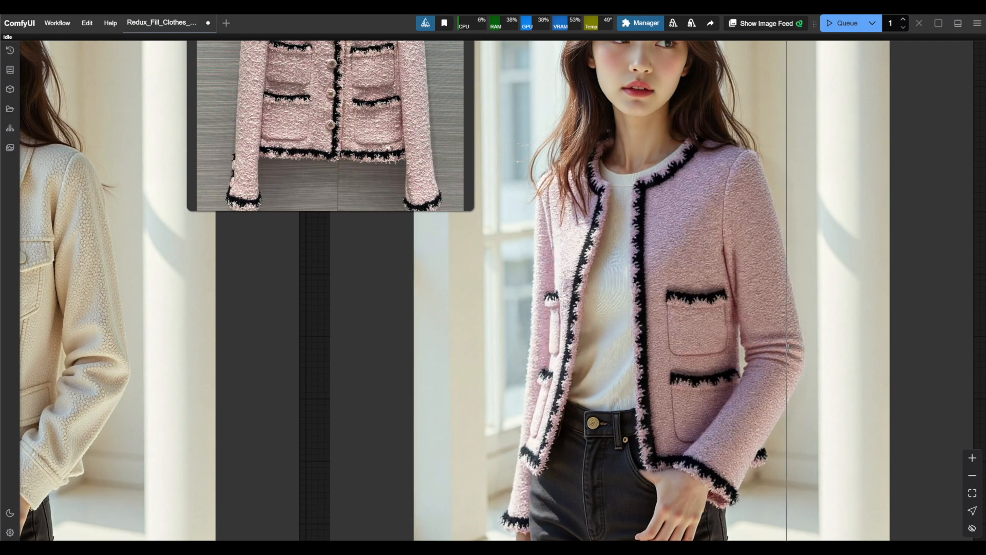
scroll(822, 349, "down", 5)
scroll(822, 349, "up", 6)
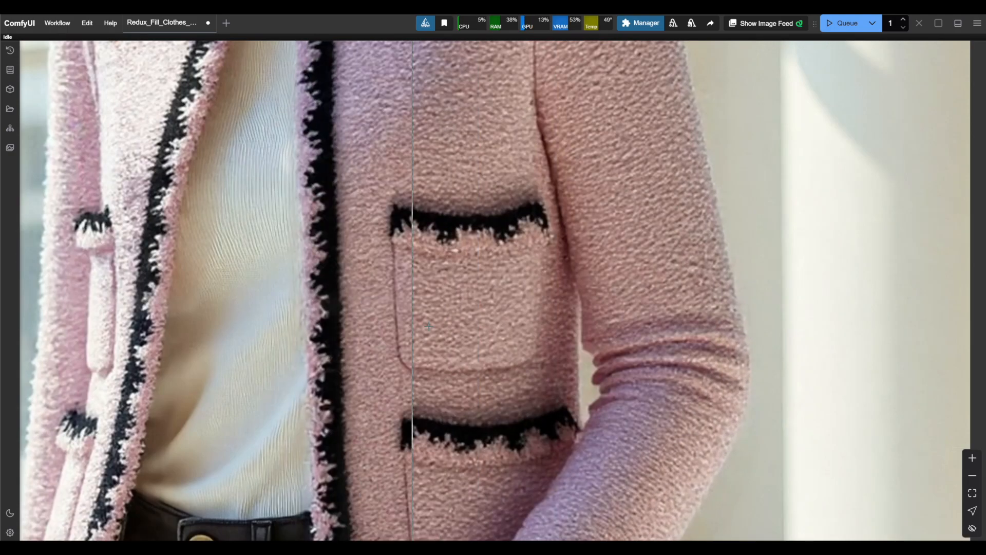
scroll(719, 332, "down", 15)
left_click_drag(839, 185, 510, 119)
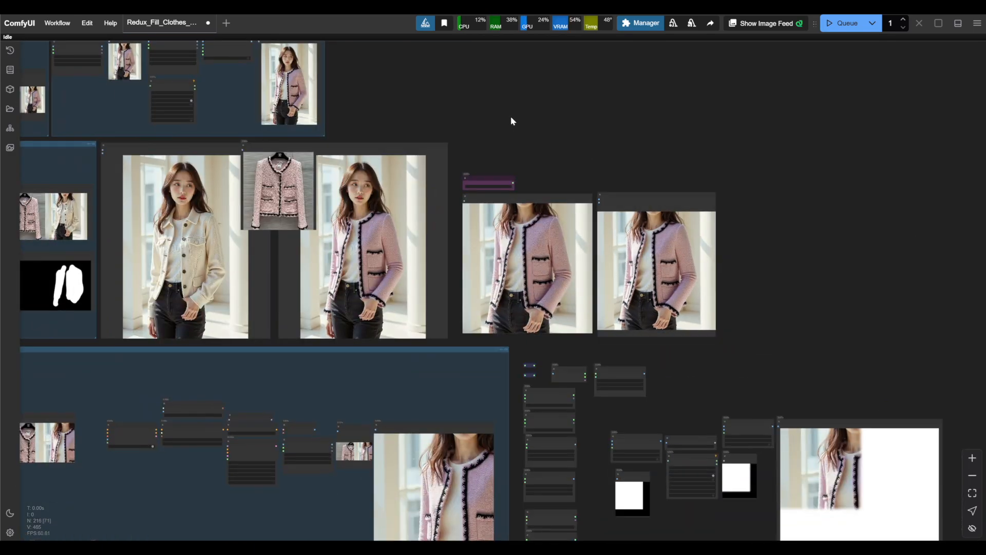
Look through all four tiles of the reference jacket in the red Image Tile preview, then return to the overview
scroll(511, 118, "down", 5)
left_click_drag(182, 316, 650, 200)
scroll(467, 192, "up", 7)
left_click_drag(467, 191, 649, 247)
scroll(606, 248, "up", 15)
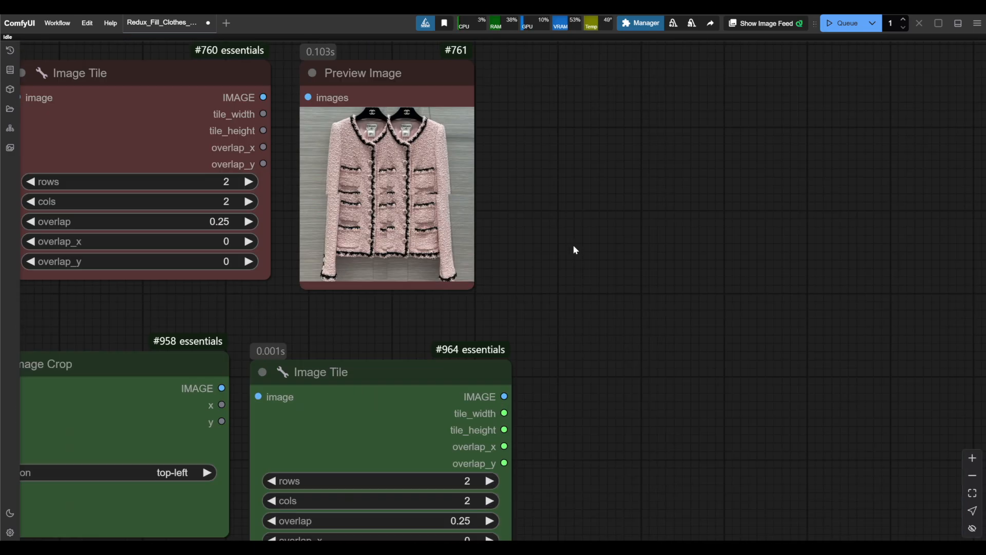
left_click_drag(574, 249, 767, 374)
left_click(662, 293)
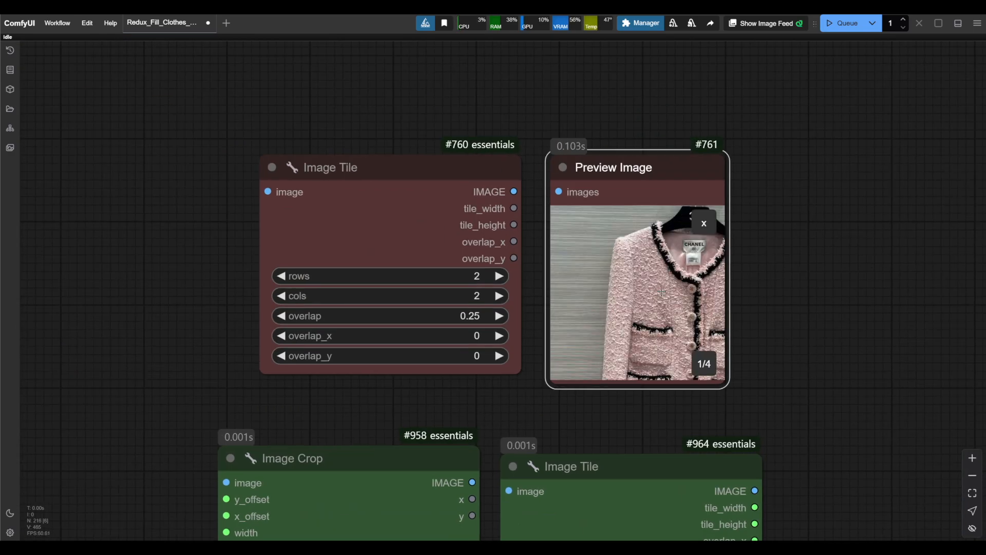
left_click(704, 369)
left_click(704, 369)
left_click(704, 368)
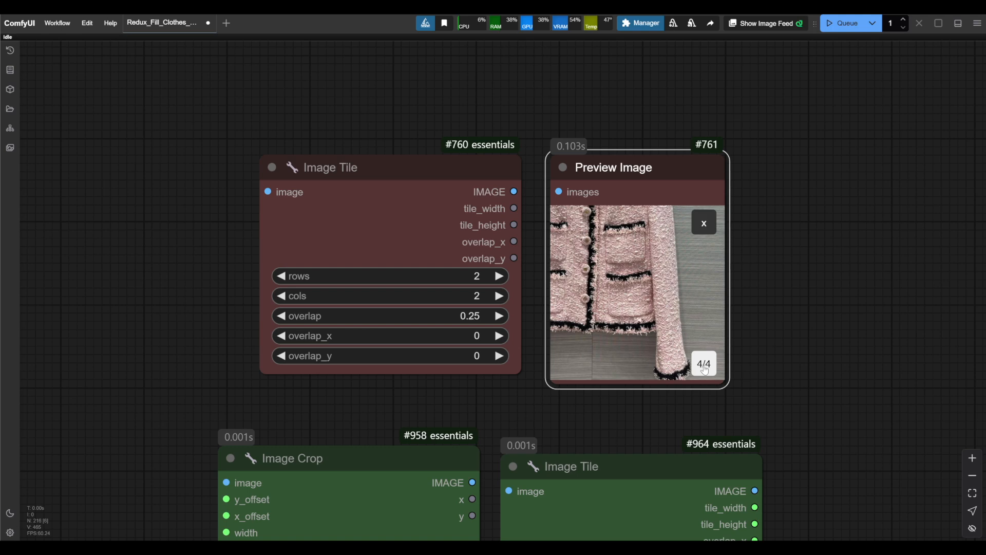
left_click(702, 228)
Look through the four tiles of the cropped generated jacket in the green preview, then close the enlarged view
scroll(620, 327, "down", 11)
left_click_drag(760, 361, 762, 192)
scroll(517, 362, "up", 11)
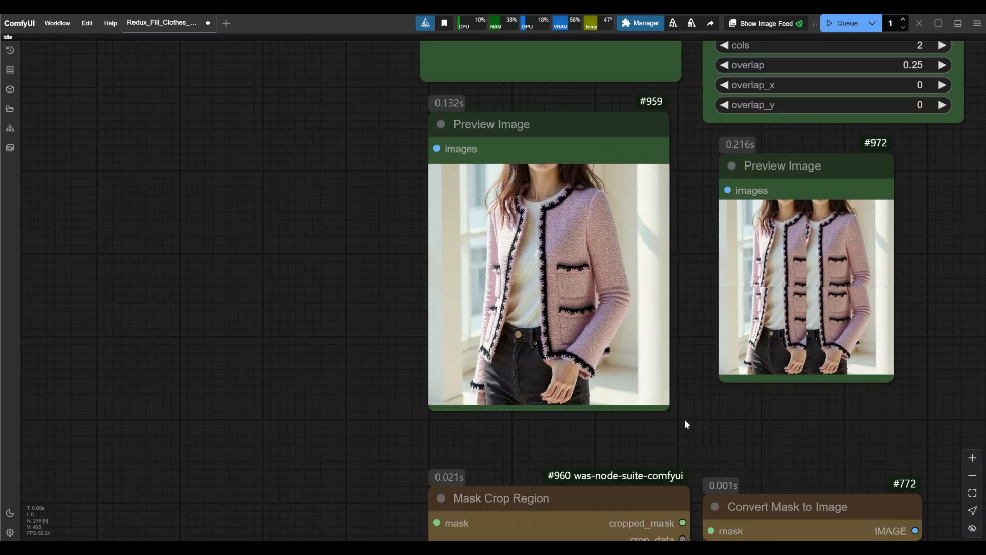
left_click_drag(684, 419, 450, 448)
left_click(590, 380)
left_click(639, 392)
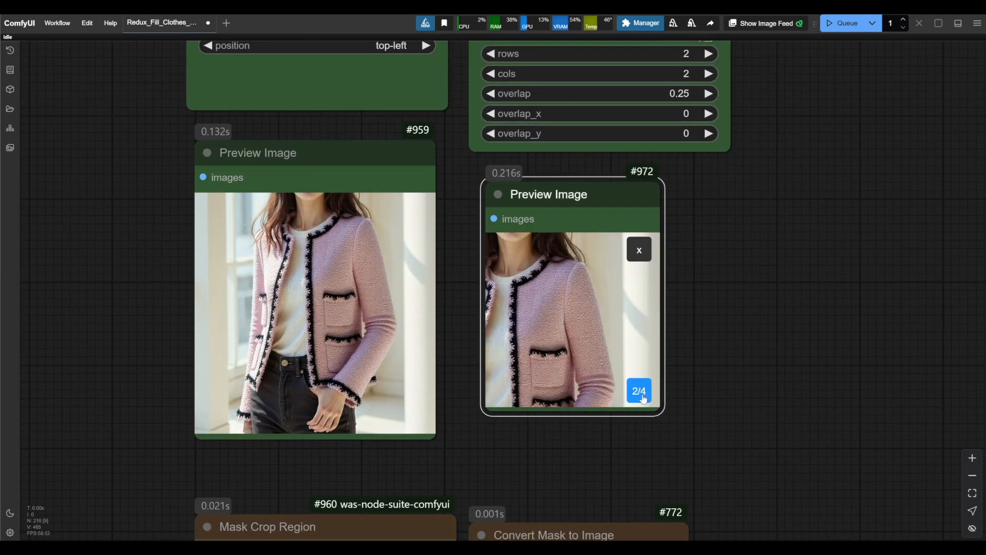
left_click(640, 394)
left_click(643, 399)
left_click(642, 249)
Look through the four tiles of the cropped jacket mask in the brown Image Tile preview, then close the enlarged view
scroll(662, 277, "down", 10)
left_click_drag(715, 343, 637, 141)
scroll(643, 357, "up", 5)
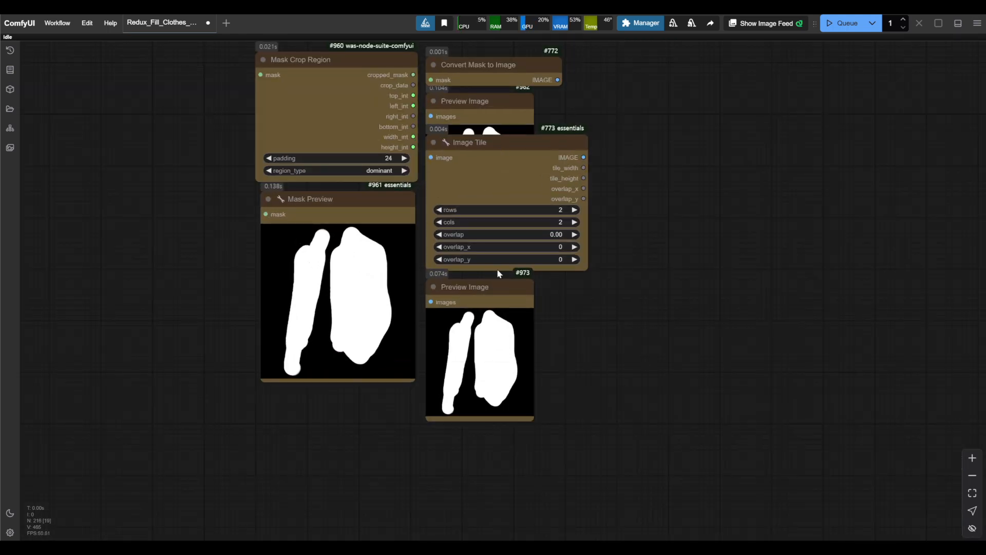
left_click(498, 359)
left_click(522, 412)
left_click(523, 412)
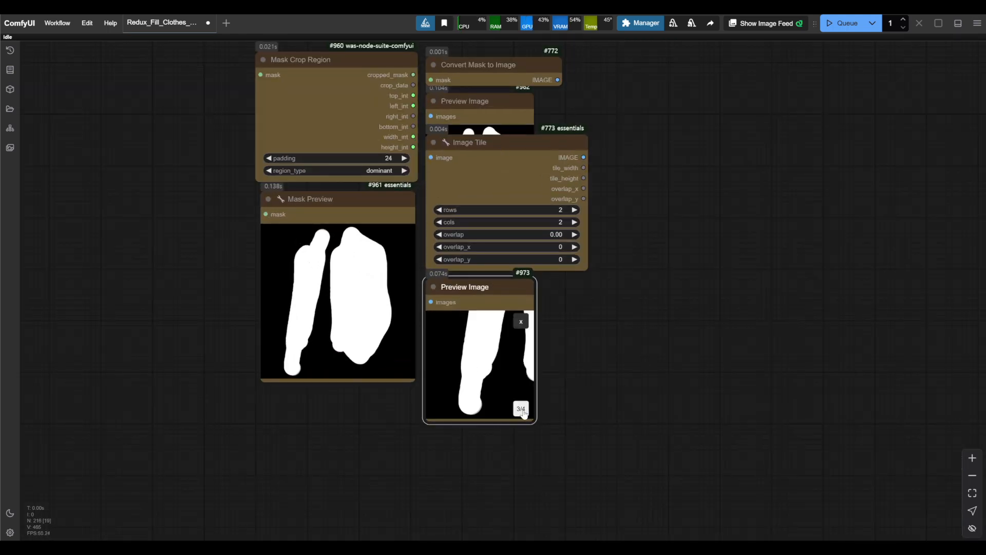
left_click(523, 413)
left_click(523, 412)
left_click(521, 324)
Examine the first tile group's reference, generated-image and mask inputs and how the jacket and model tiles are concatenated
scroll(595, 354, "down", 10)
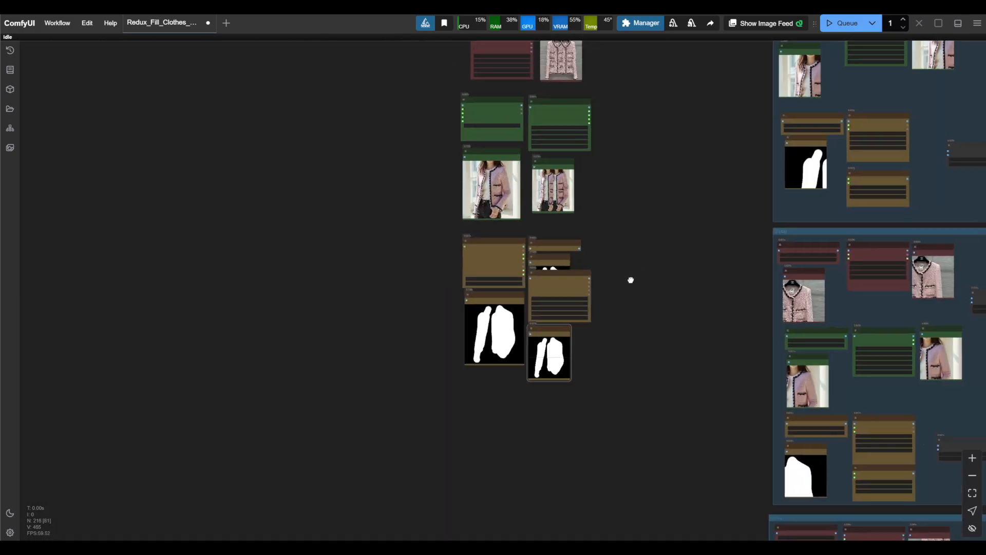
left_click_drag(676, 219, 437, 249)
scroll(425, 371, "down", 13)
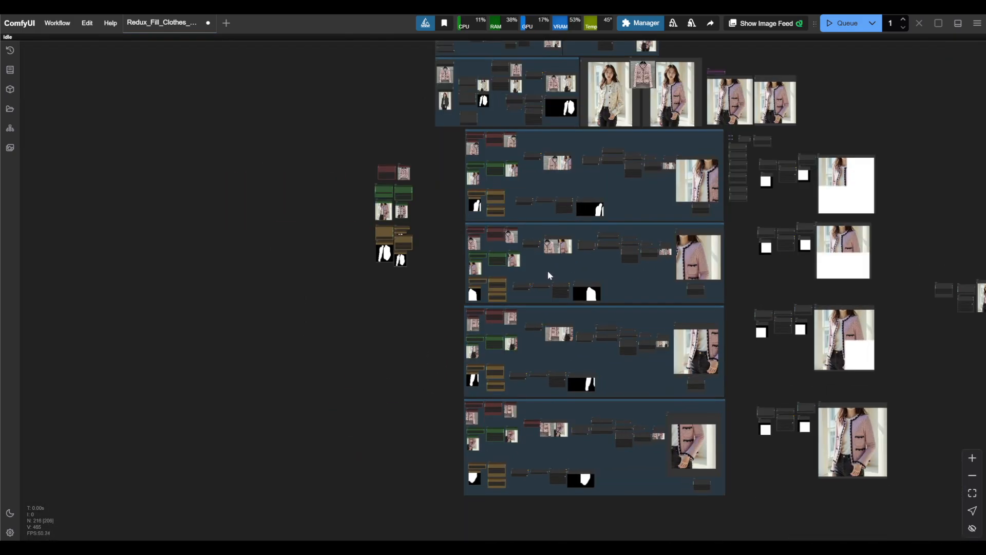
scroll(459, 267, "up", 15)
left_click_drag(375, 253, 172, 239)
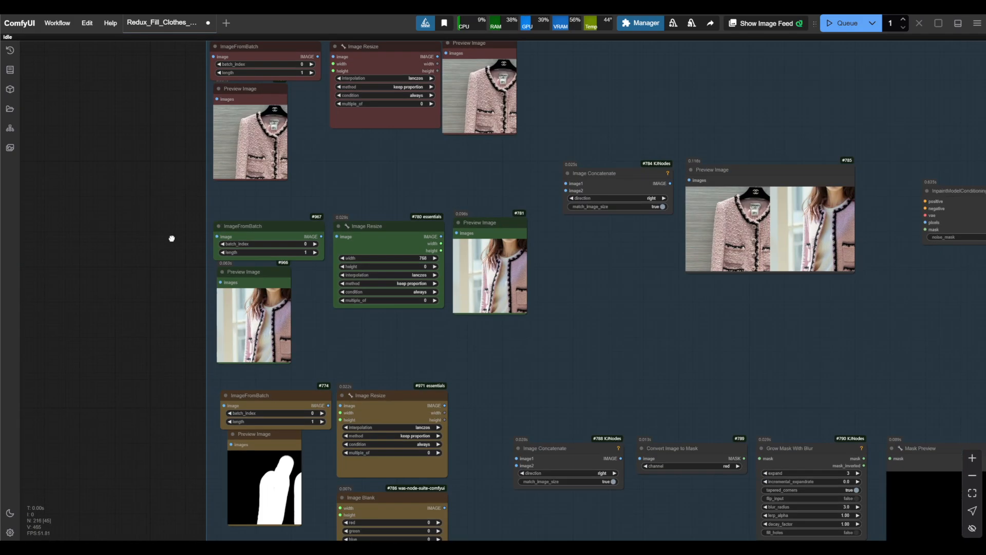
Review the regenerated jacket tile in each of the four blue tile groups
scroll(826, 227, "down", 11)
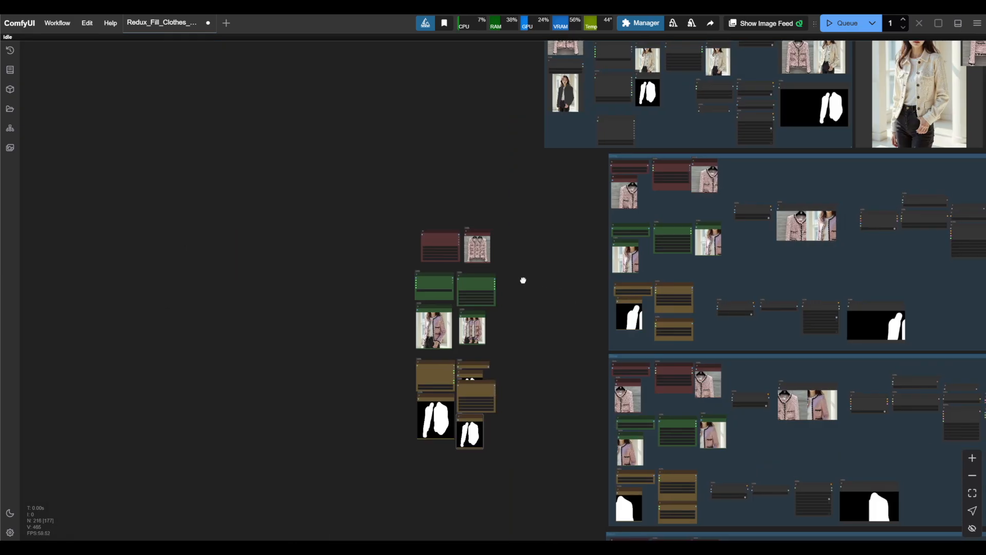
left_click_drag(522, 280, 23, 237)
scroll(601, 227, "up", 10)
scroll(658, 233, "down", 10)
left_click_drag(711, 333, 697, 168)
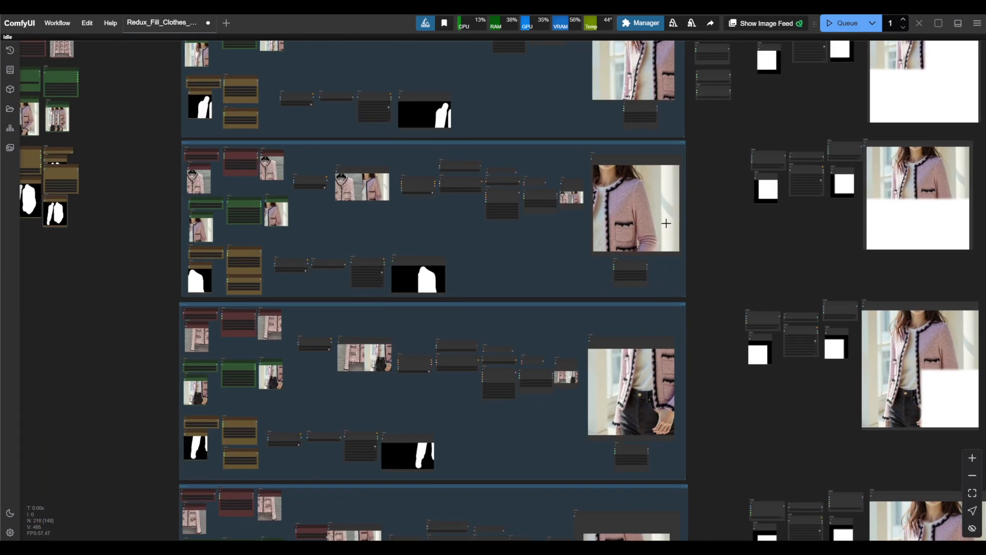
scroll(667, 223, "up", 5)
left_click_drag(760, 331, 752, 121)
left_click_drag(766, 358, 763, 127)
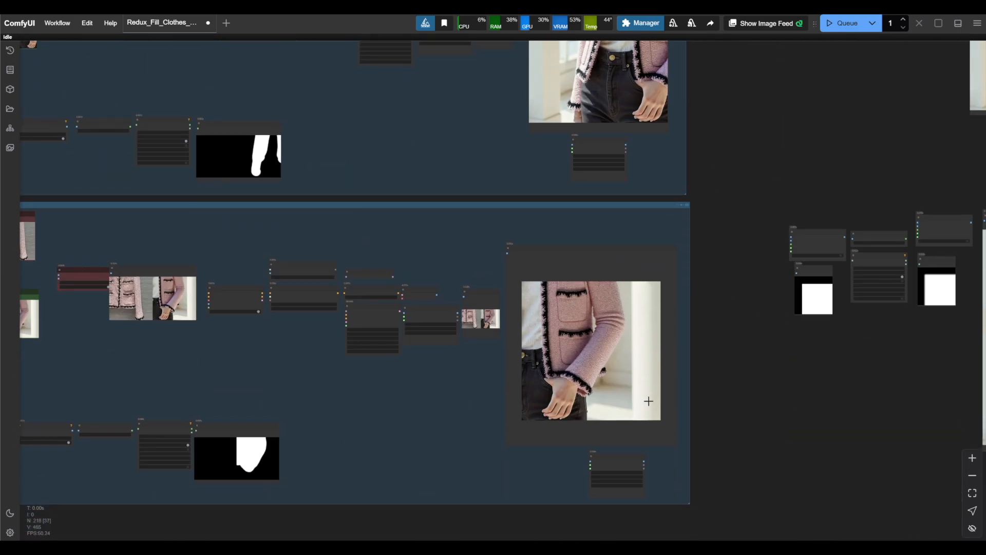
Follow the masked composite previews that assemble the four refined tiles into one jacket image
scroll(651, 385, "down", 6)
left_click_drag(700, 387, 645, 414)
left_click_drag(693, 281, 386, 503)
scroll(560, 174, "up", 7)
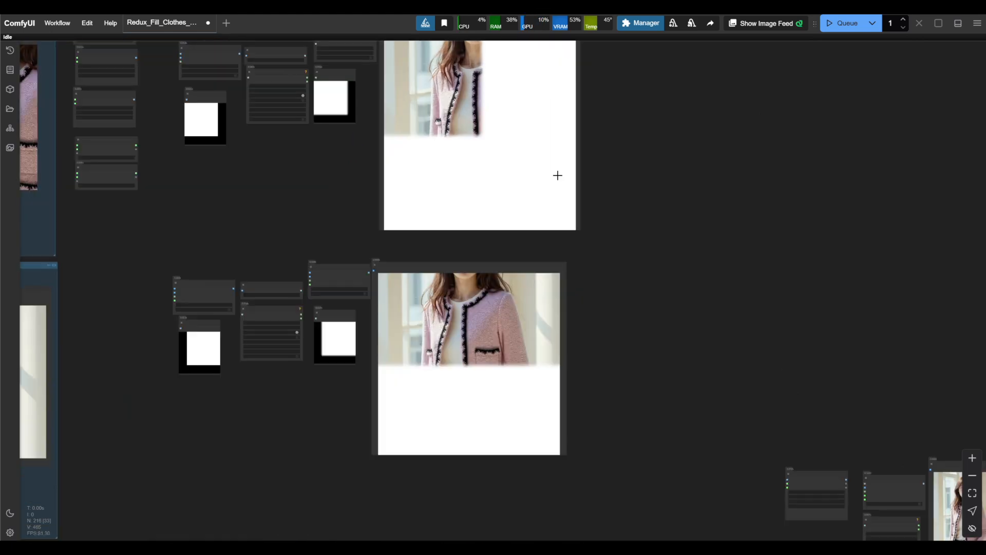
left_click_drag(586, 431, 601, 98)
left_click_drag(649, 411, 666, 142)
scroll(693, 371, "down", 12)
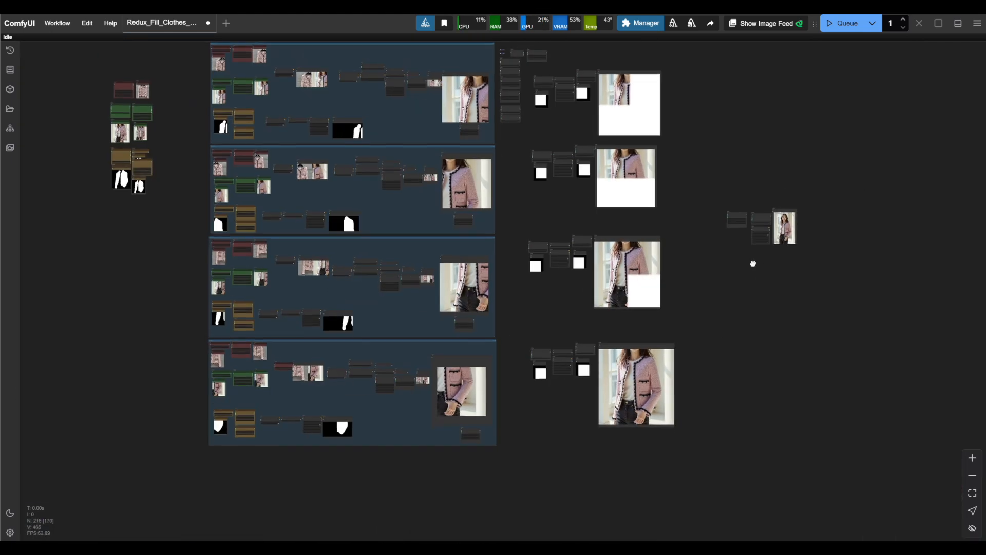
Inspect the final composite that places the refined jacket crop back into the full model photo
left_click_drag(753, 262, 560, 454)
scroll(560, 454, "up", 12)
scroll(561, 454, "up", 9)
Examine the jacket's fabric and trim details in the assembled preview and the adjacent Image Comparer
scroll(570, 455, "down", 12)
left_click_drag(439, 224, 864, 551)
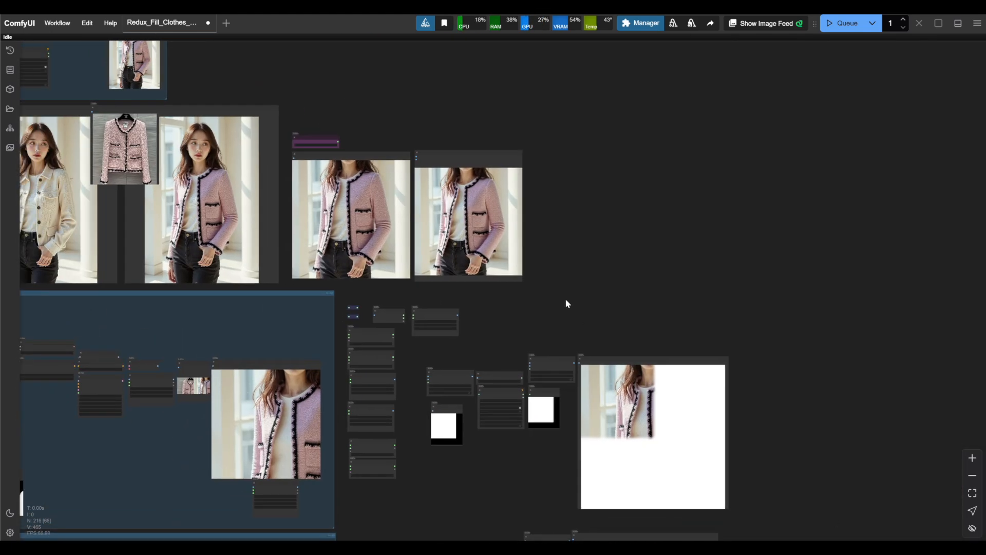
scroll(522, 268, "up", 9)
left_click_drag(522, 267, 656, 319)
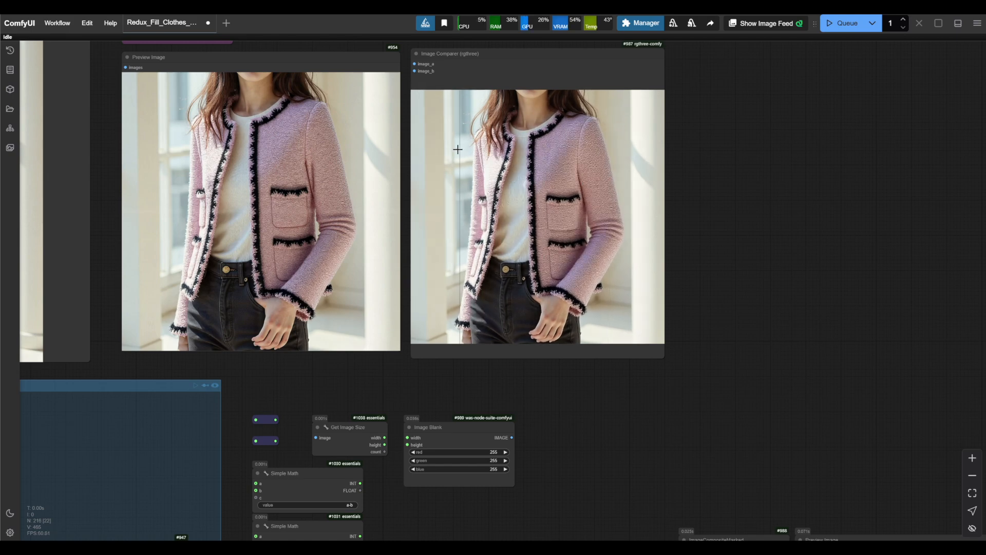
scroll(457, 149, "up", 5)
scroll(457, 149, "down", 5)
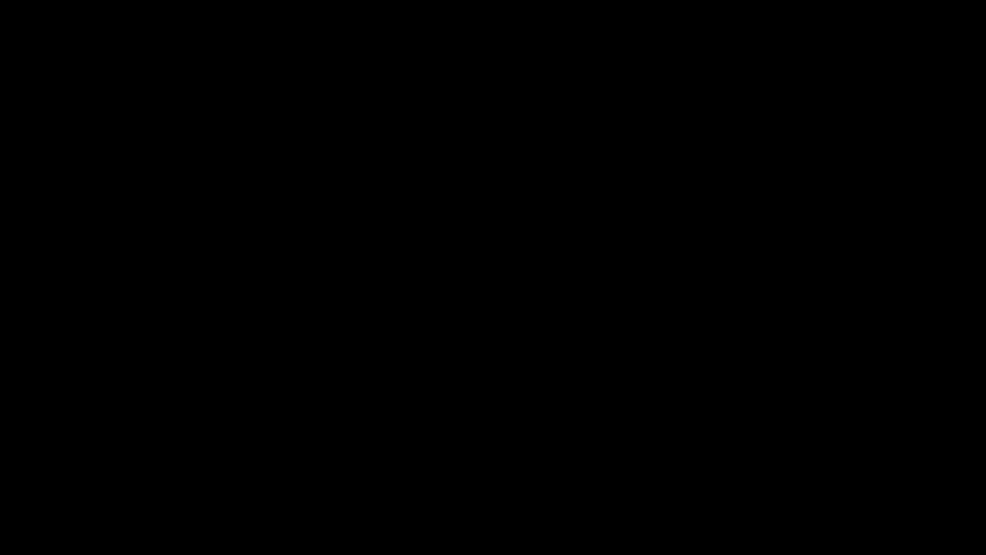